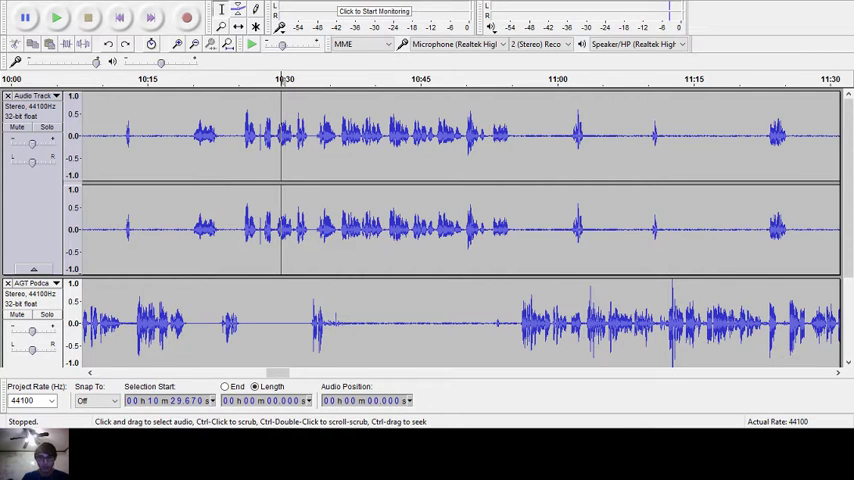
Step: Listen to the podcast from about 10:24, then mark split points at 10:33 and 10:42
key(Up)
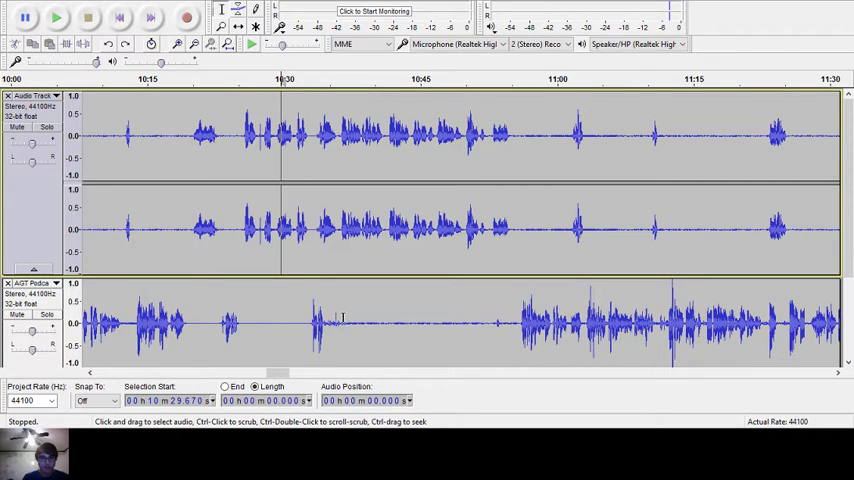
scroll(230, 322, down, 3)
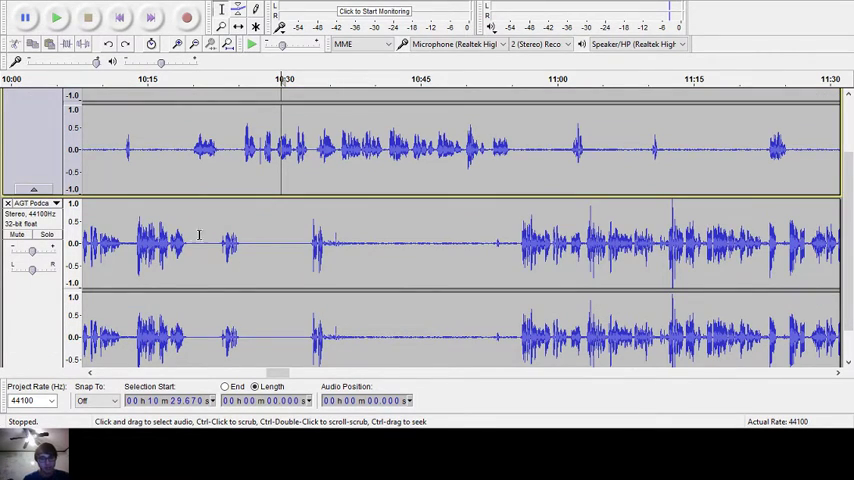
scroll(260, 255, up, 2)
scroll(320, 264, up, 1)
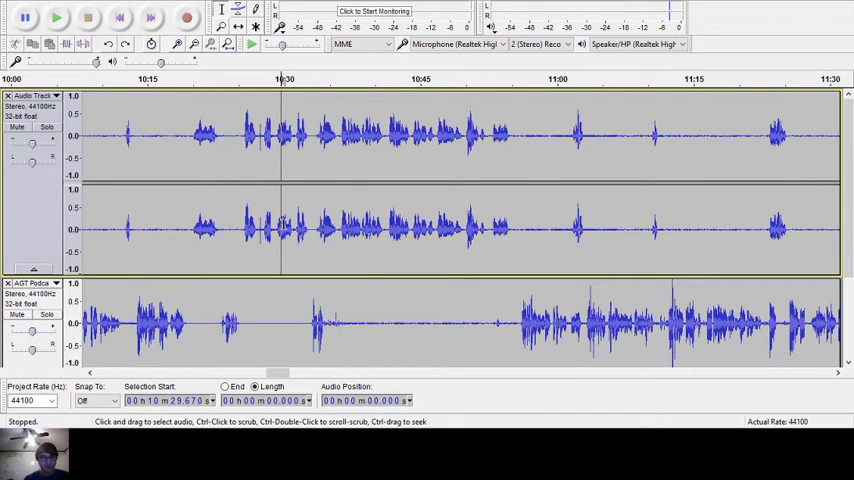
click(232, 228)
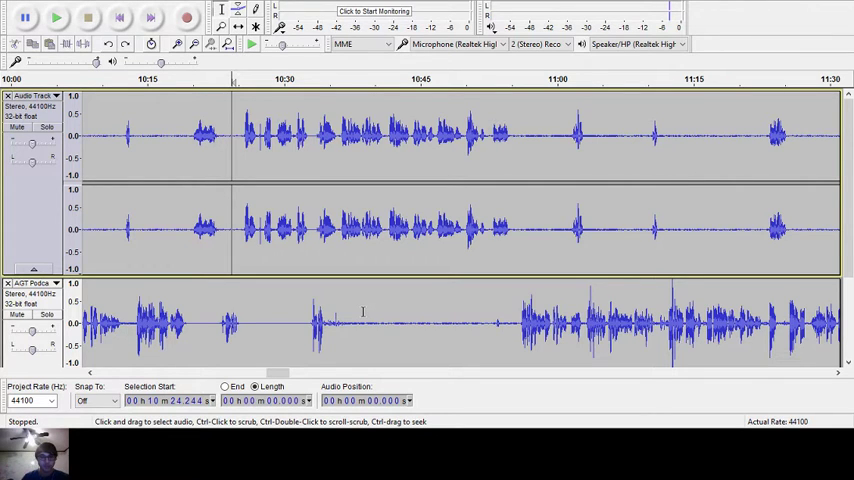
key(space)
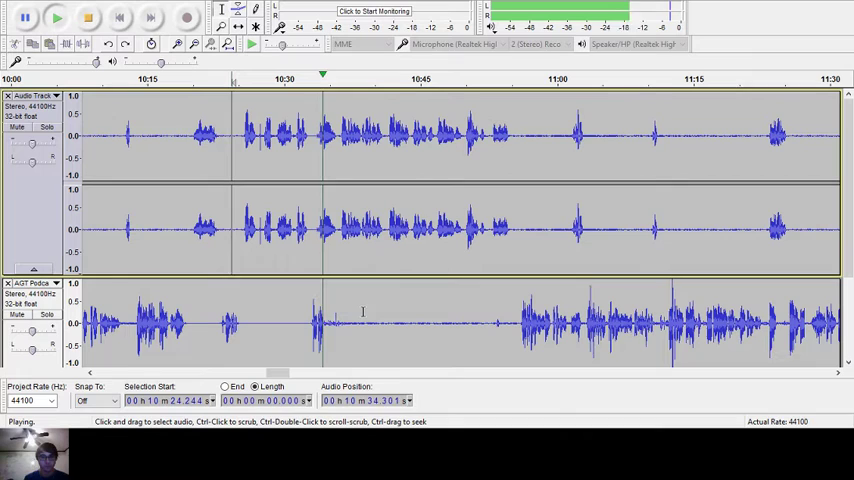
key(space)
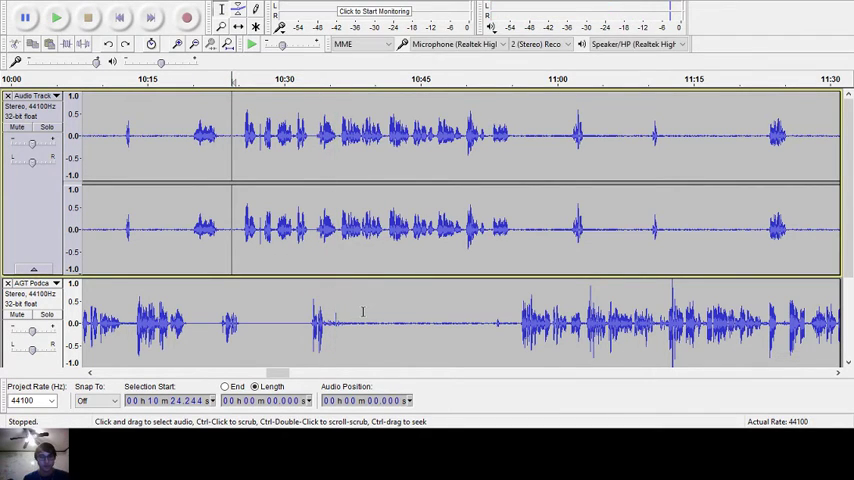
click(312, 233)
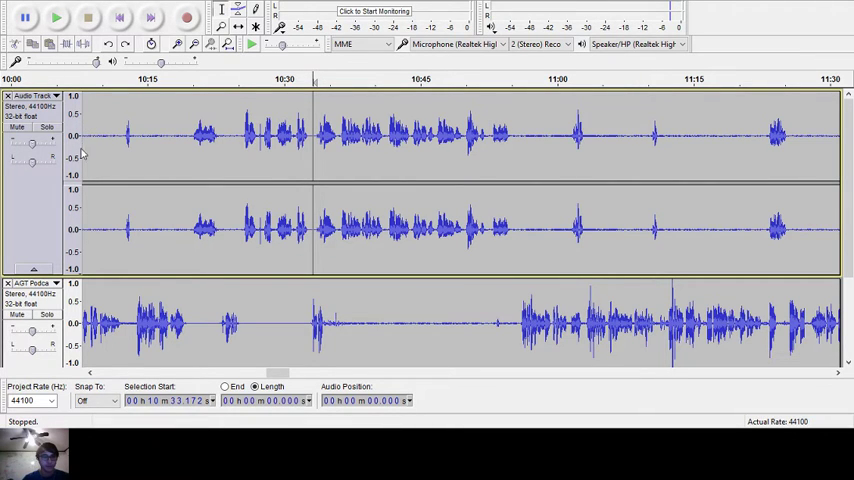
click(394, 333)
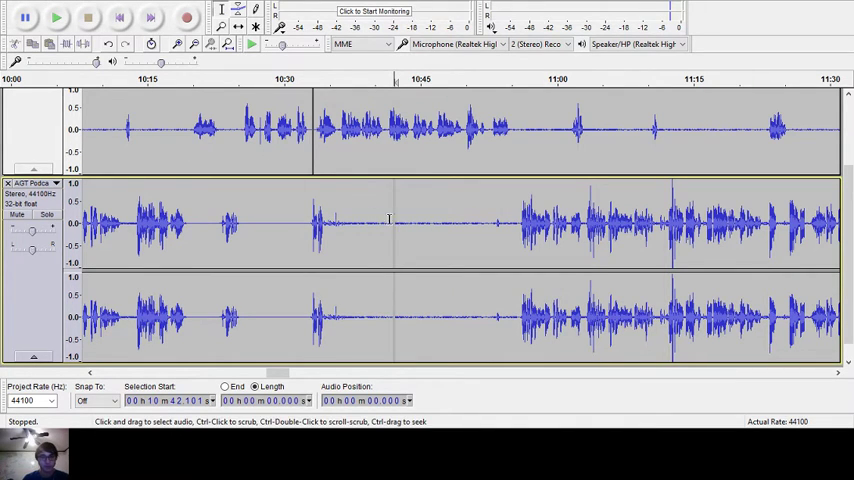
scroll(389, 219, up, 3)
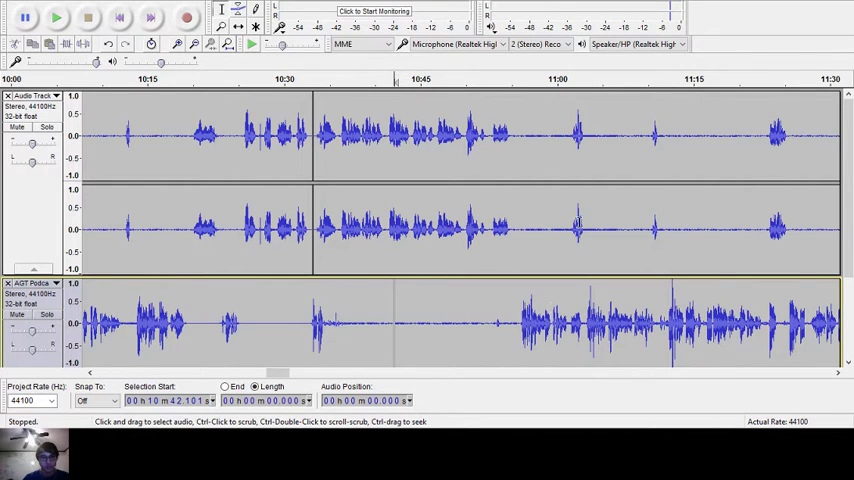
Step: Clear the top-track selection and select the AGT Podcast clip from 10:42 onward
drag(515, 232, 323, 232)
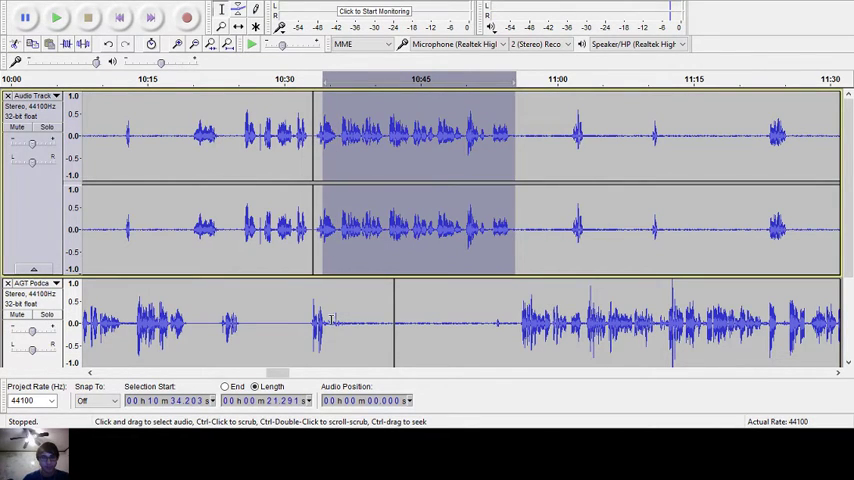
click(346, 250)
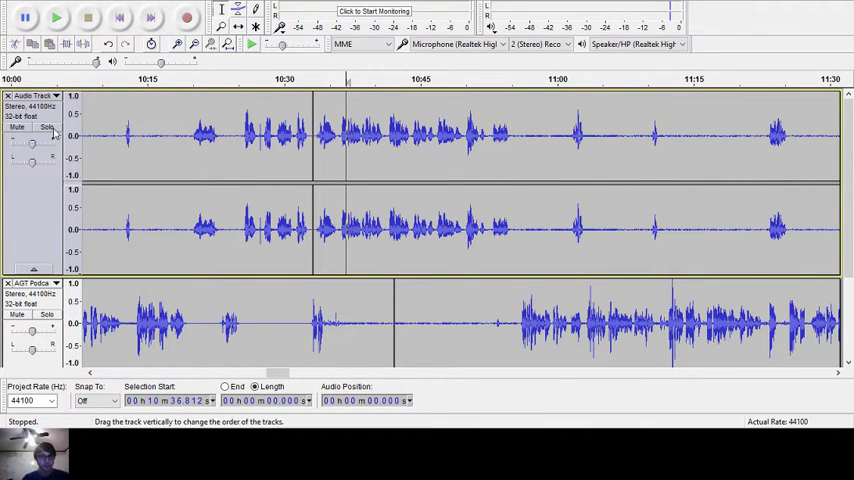
double_click(450, 310)
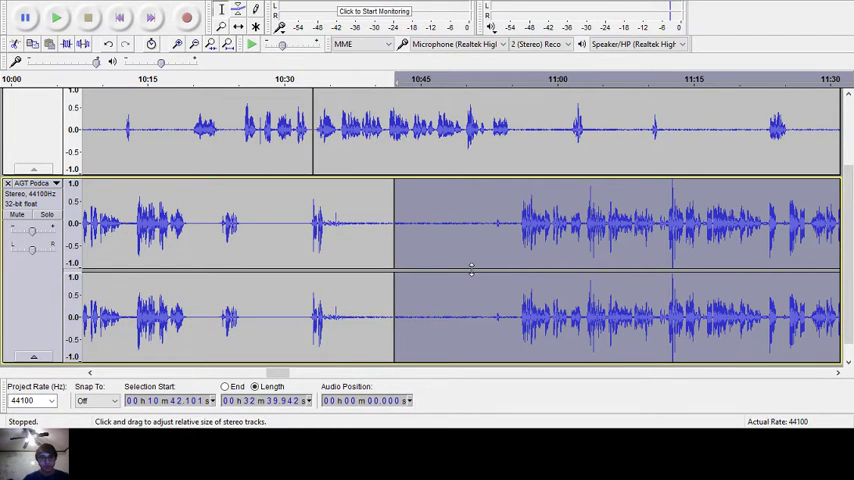
scroll(471, 268, up, 3)
scroll(460, 278, down, 1)
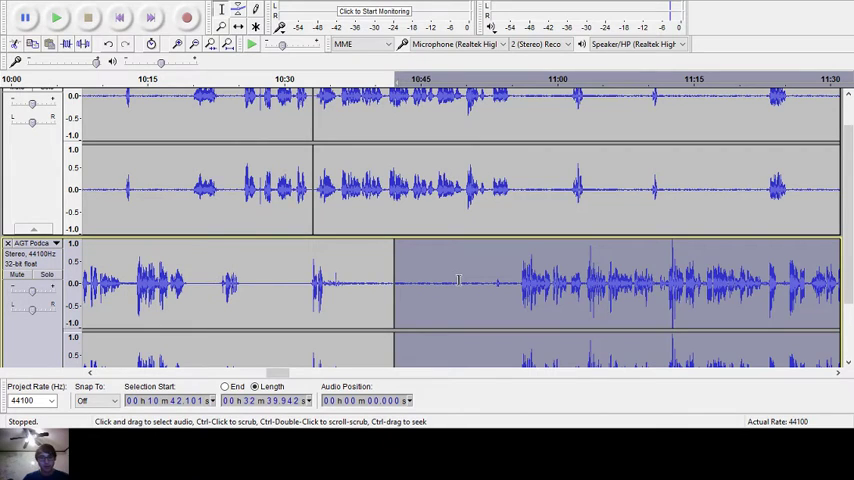
scroll(458, 280, up, 1)
scroll(456, 282, down, 1)
scroll(457, 285, down, 1)
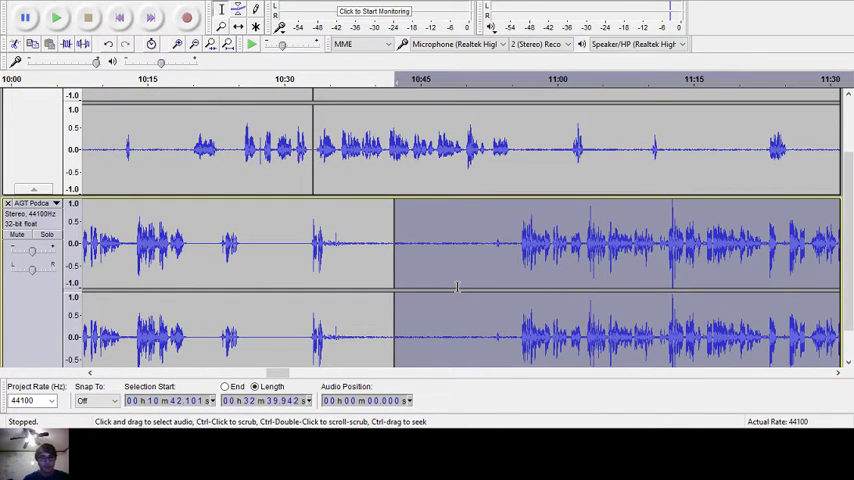
scroll(370, 278, up, 2)
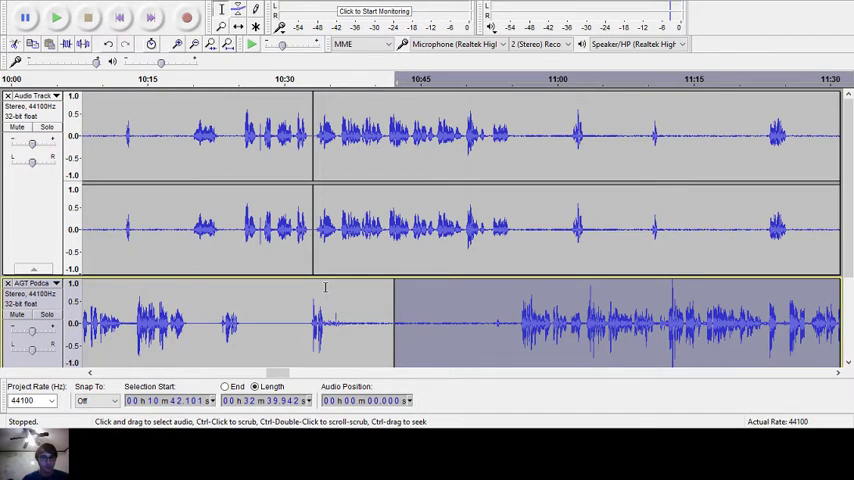
Step: Add Audio Track to the selection and time-shift both later clips right, then restore the Selection tool
shift+click(34, 202)
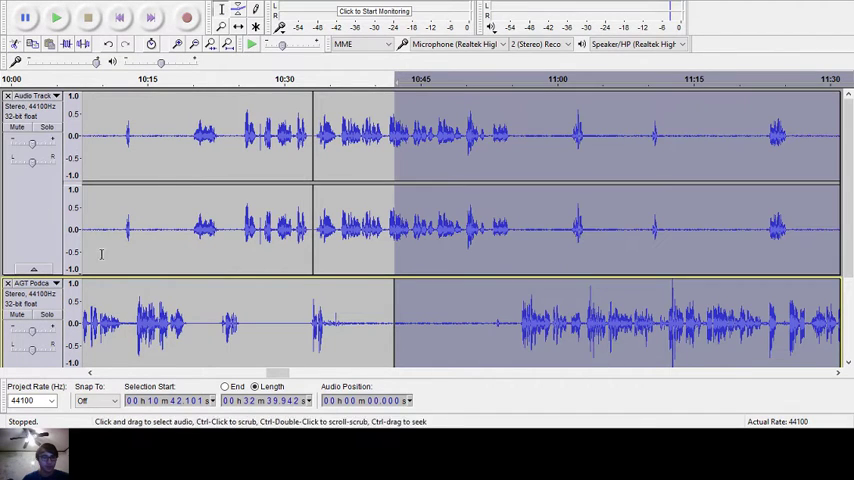
click(238, 27)
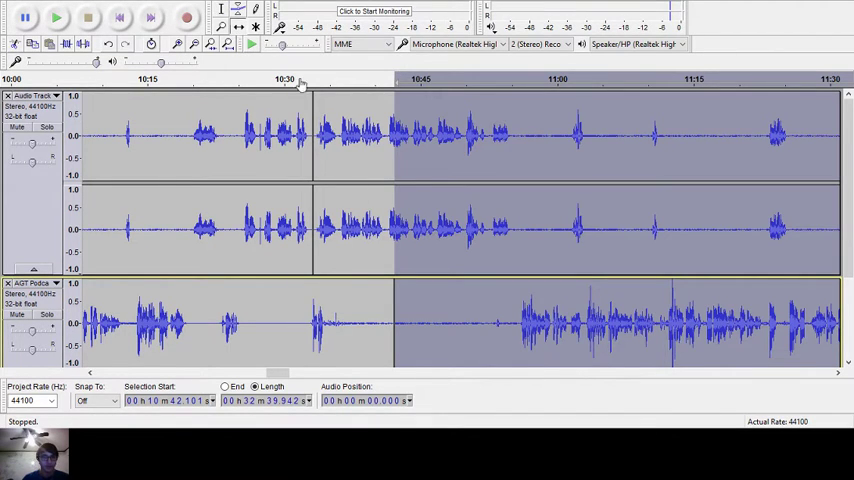
drag(520, 234, 542, 236)
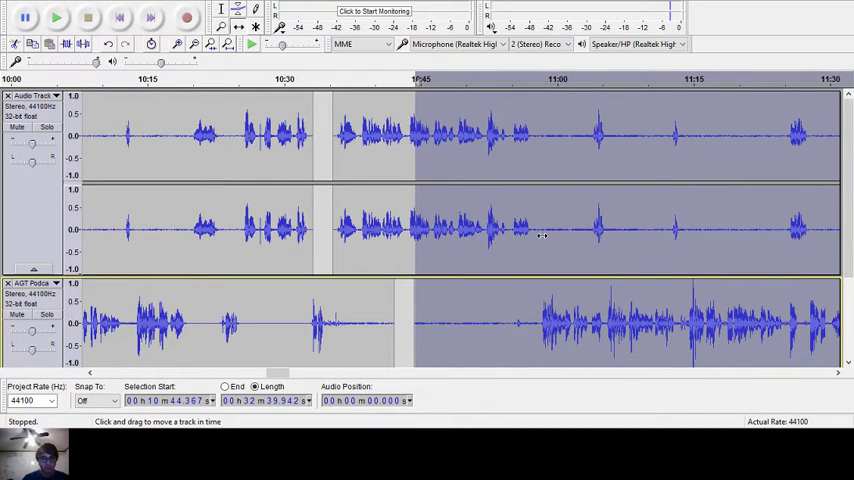
drag(542, 235, 541, 235)
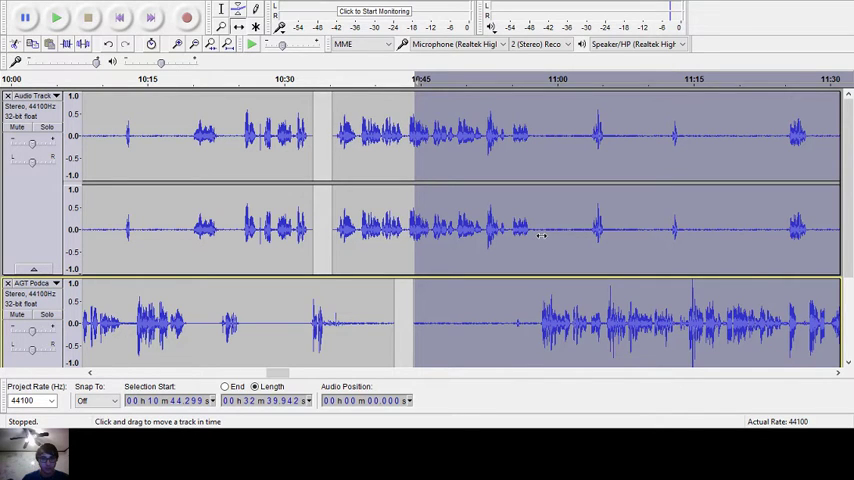
click(221, 9)
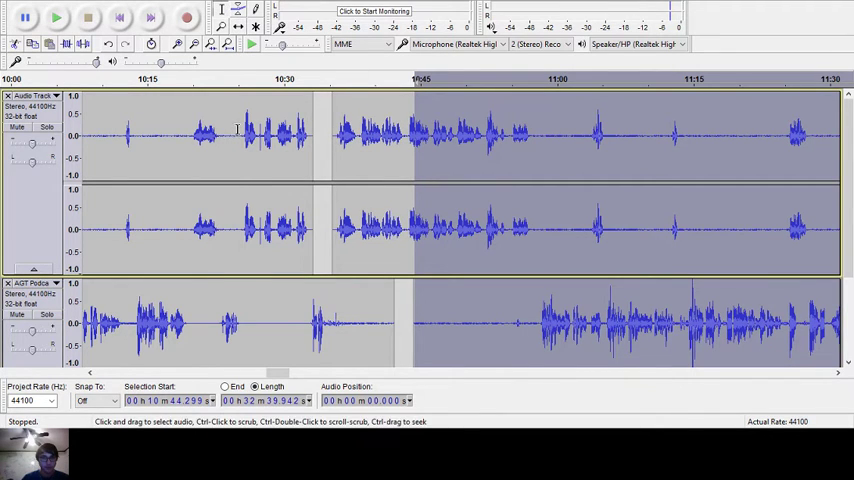
click(238, 128)
key(space)
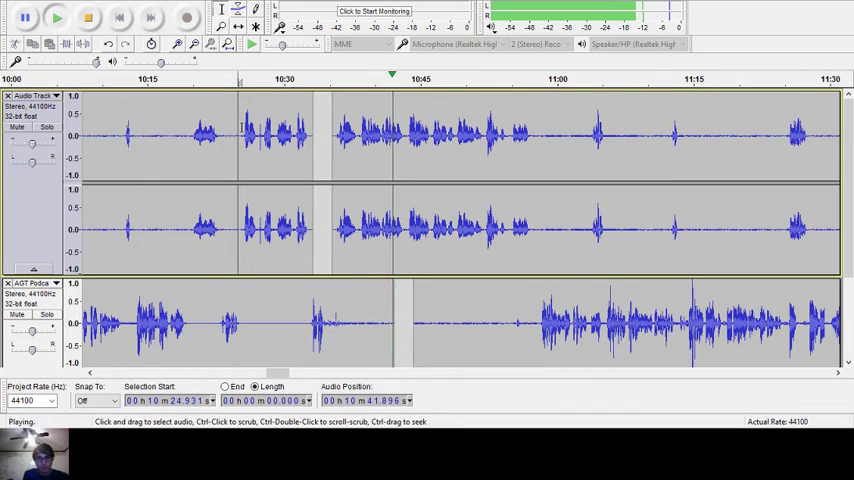
key(space)
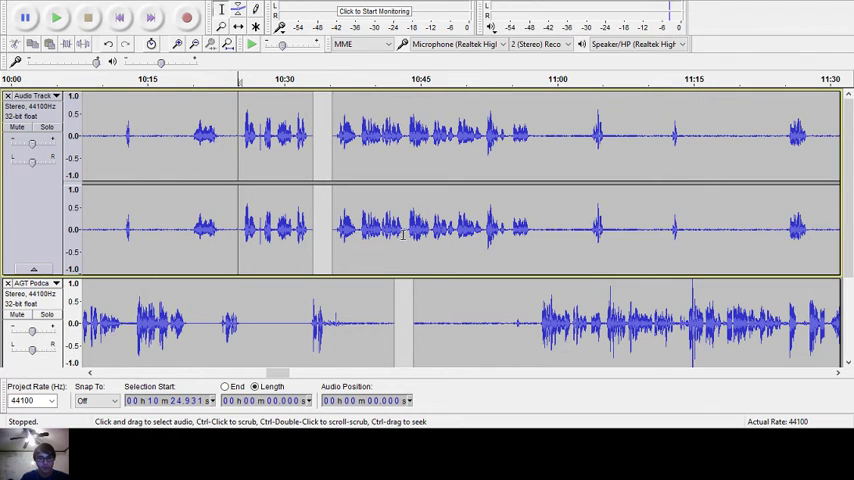
click(510, 231)
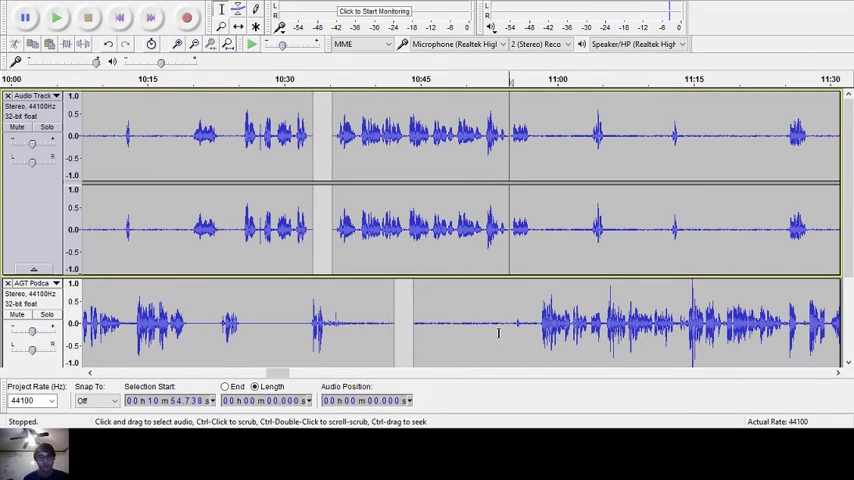
key(space)
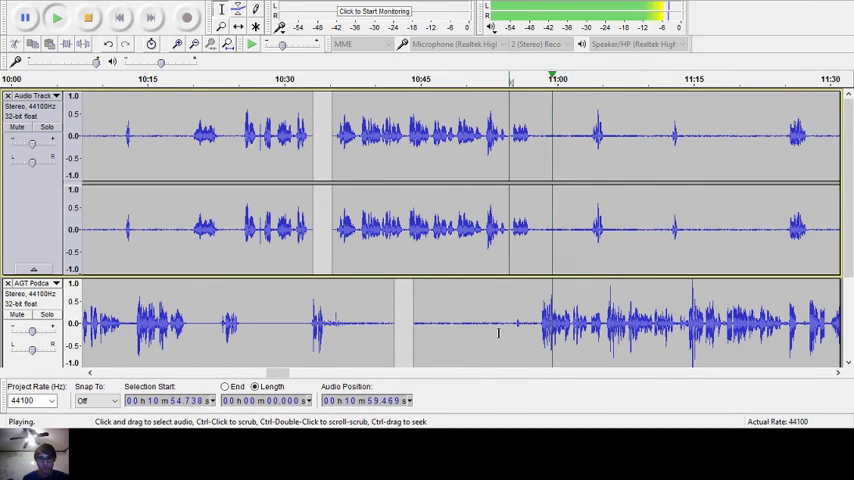
key(space)
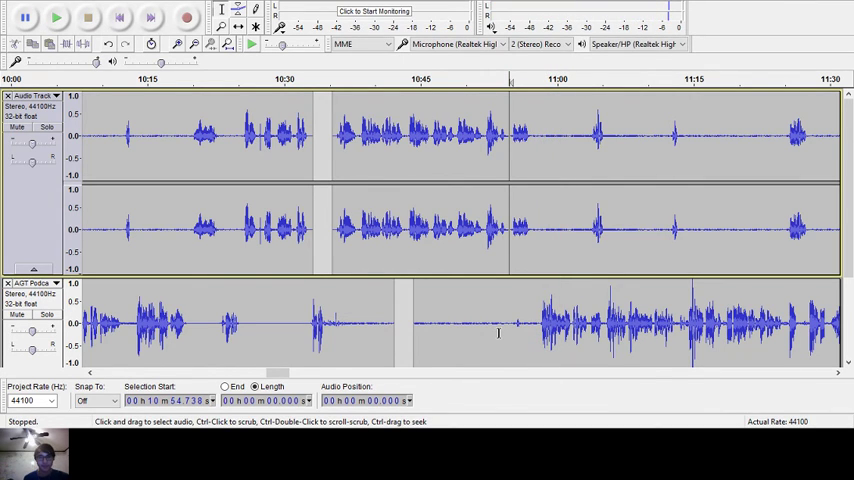